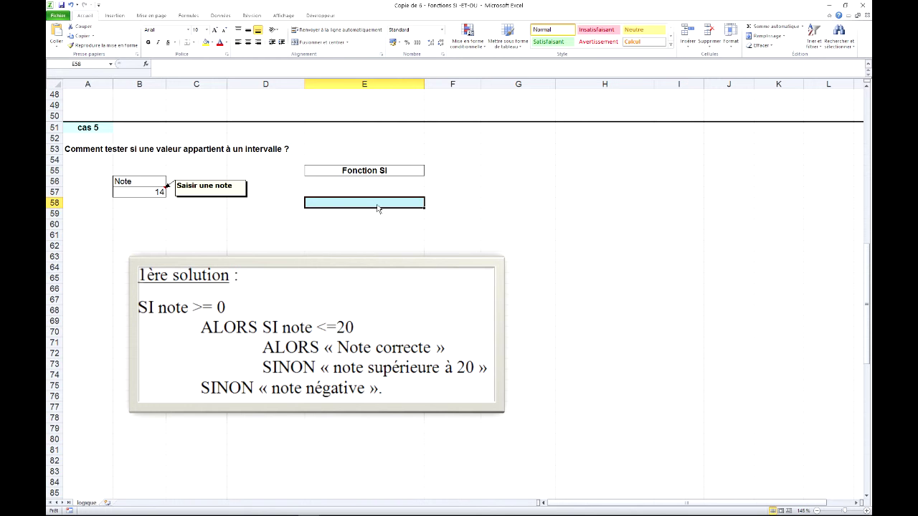
- Start E58's formula as =si(note>=0;si(note<=20;"Note correcte";"Note, fixing the mistyped 2
{"action": "type", "text": "=si("}
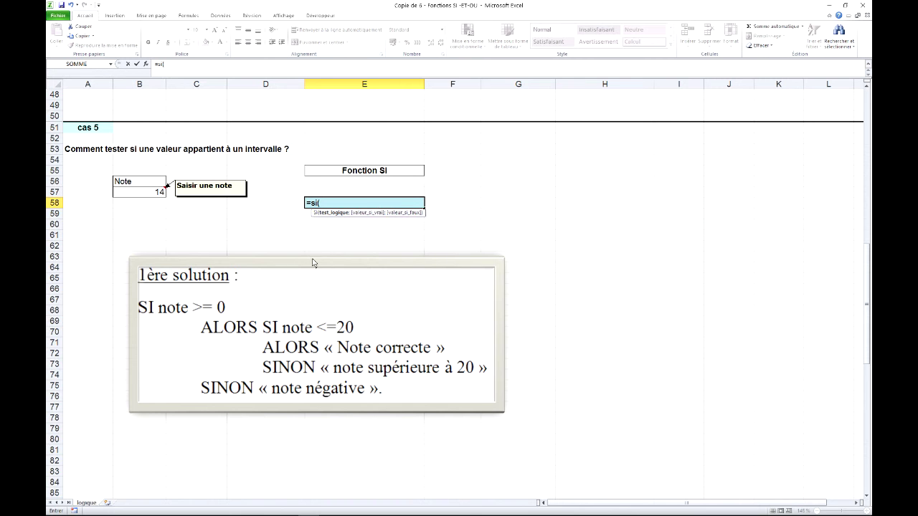
{"action": "left_click", "coordinate": [145, 197]}
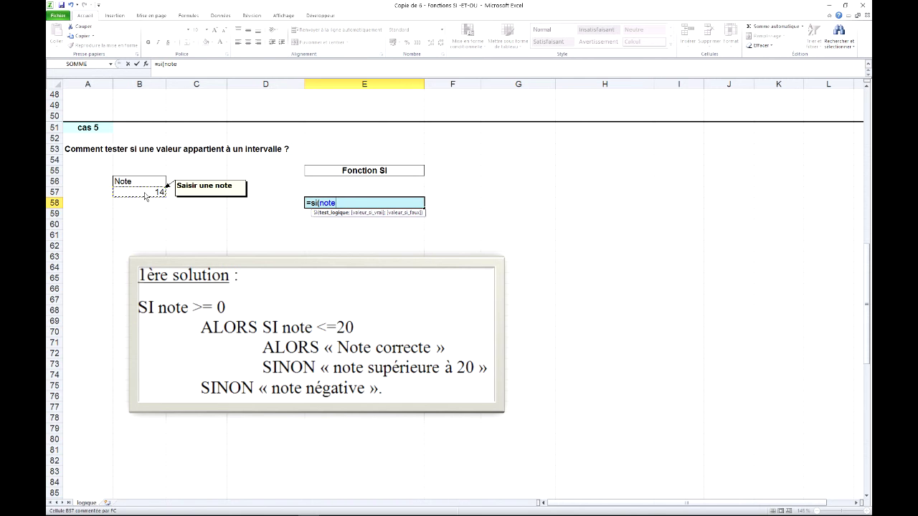
{"action": "type", "text": ">=2"}
{"action": "key", "text": "BackSpace"}
{"action": "type", "text": "0;"}
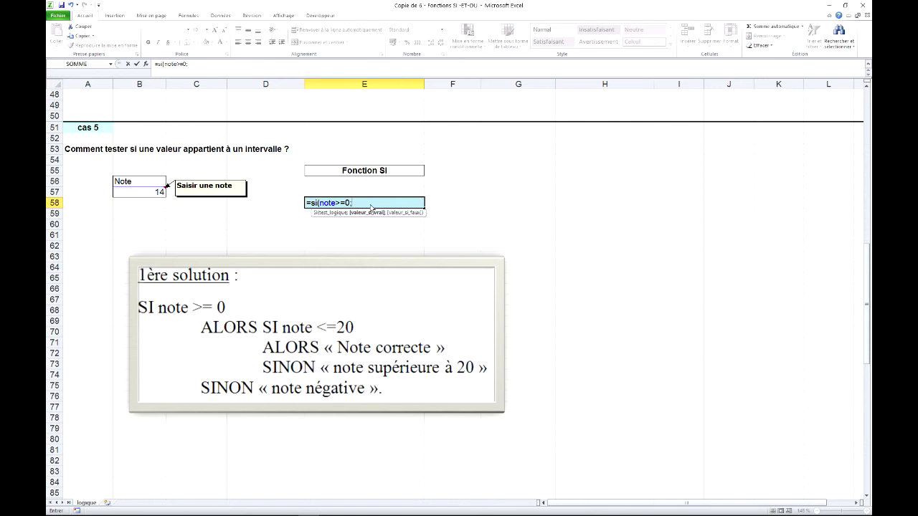
{"action": "type", "text": "s"}
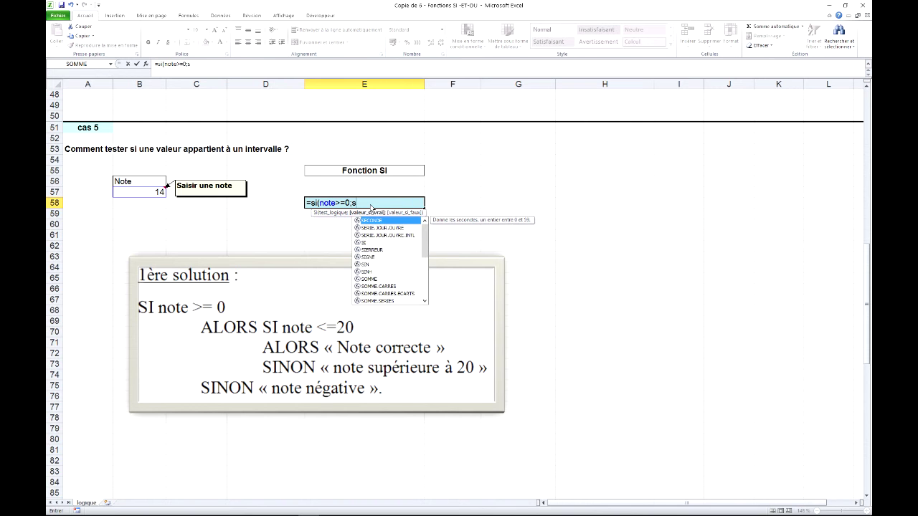
{"action": "type", "text": "i("}
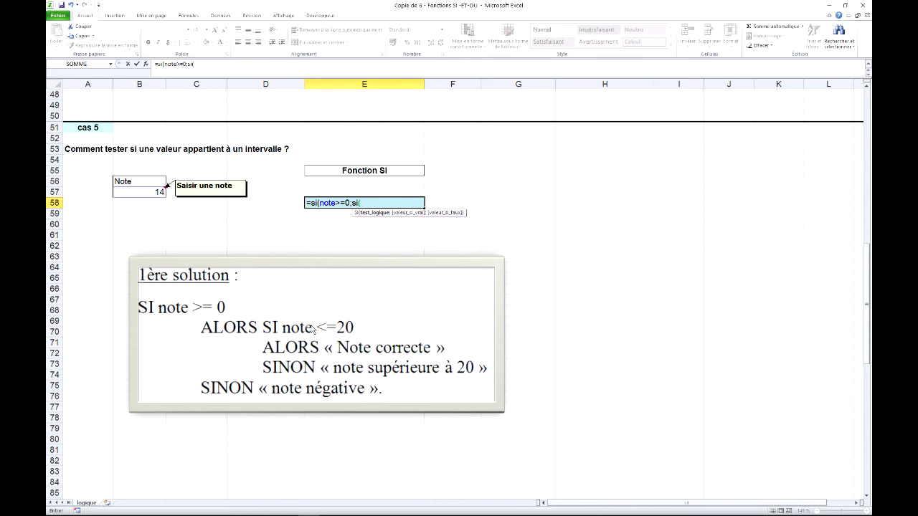
{"action": "left_click", "coordinate": [147, 195]}
{"action": "type", "text": "<=20"}
{"action": "type", "text": ";"}
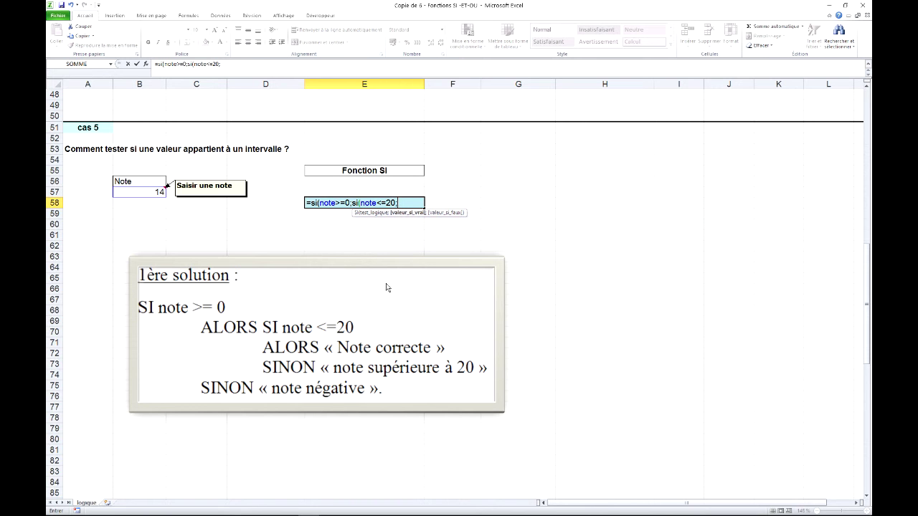
{"action": "type", "text": "\"Note correcte"}
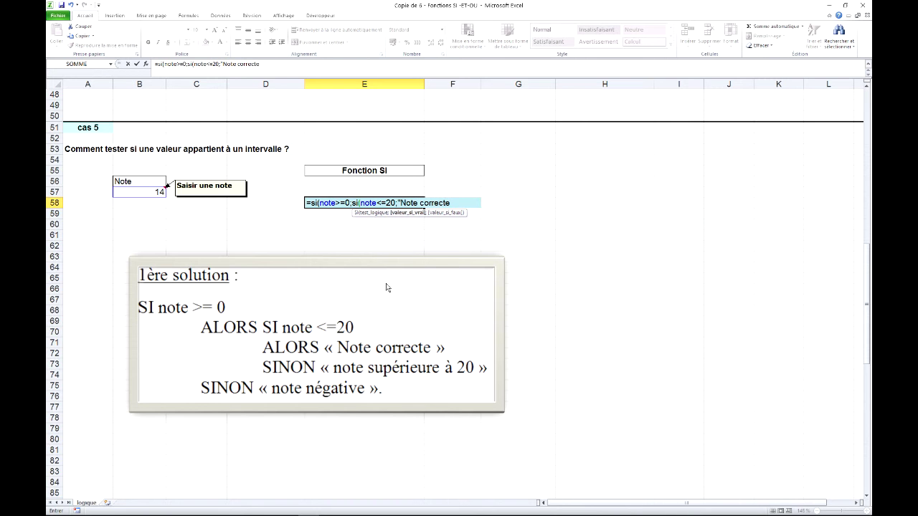
{"action": "type", "text": "\""}
{"action": "type", "text": ";\""}
{"action": "type", "text": "Note"}
- Complete E58 with the else values "Note > 20 !" and "Note négative !", then commit it
{"action": "type", "text": "> 20 !"}
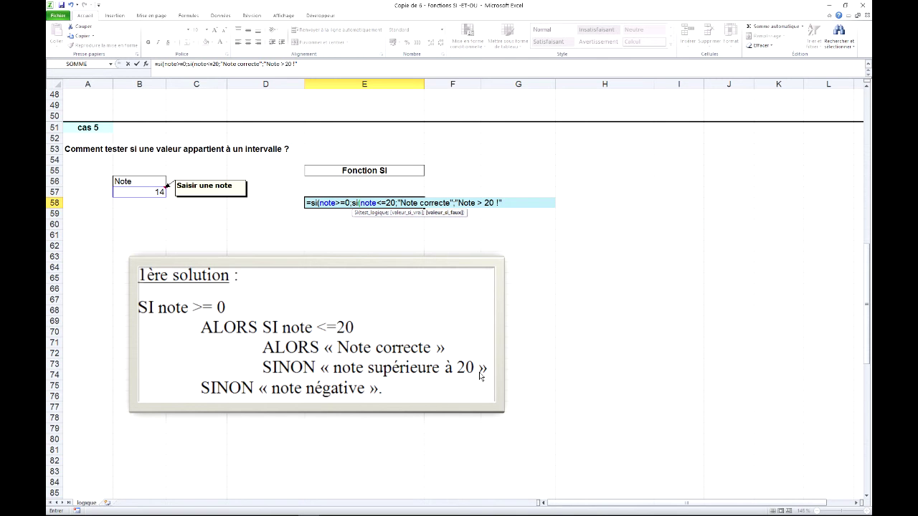
{"action": "left_click", "coordinate": [509, 206]}
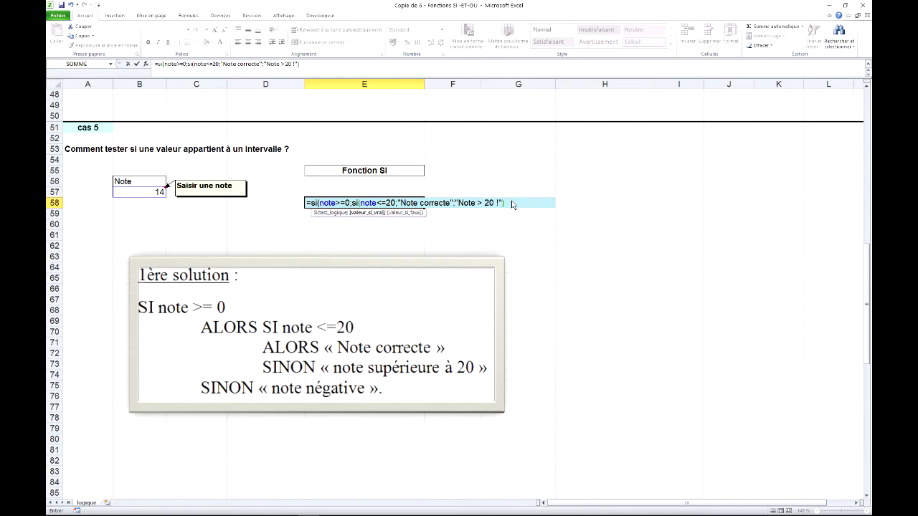
{"action": "type", "text": ";\"Not"}
{"action": "type", "text": "e négat"}
{"action": "type", "text": "ive !"}
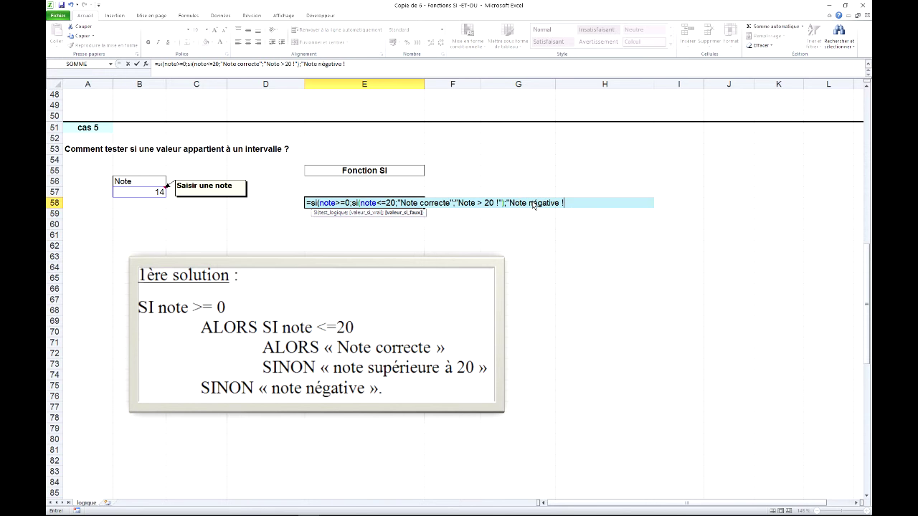
{"action": "type", "text": "\""}
{"action": "type", "text": ")"}
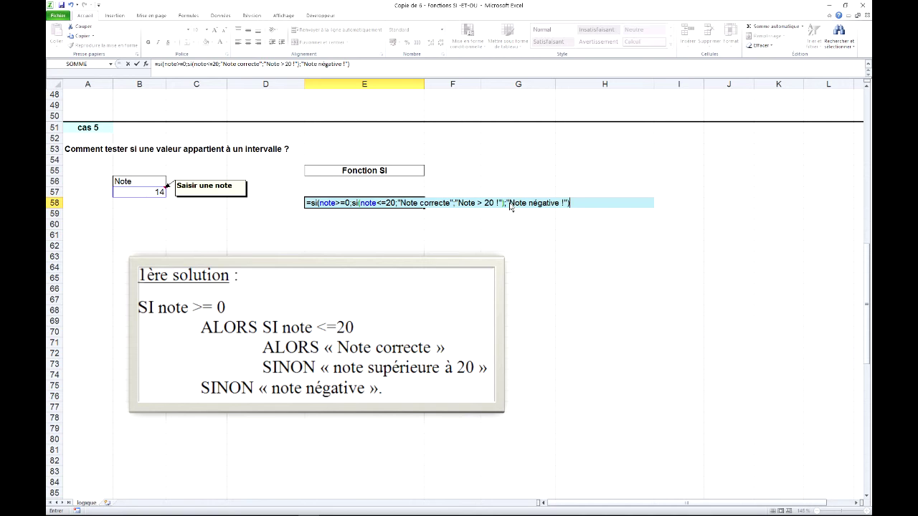
{"action": "key", "text": "Return"}
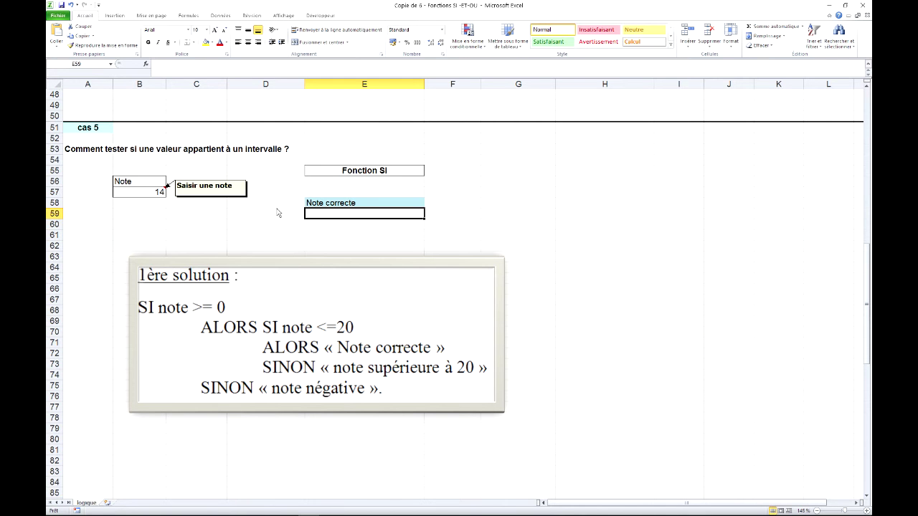
- Enter test notes -1 and then 25 in B57 to check E58's results
{"action": "left_click", "coordinate": [154, 196]}
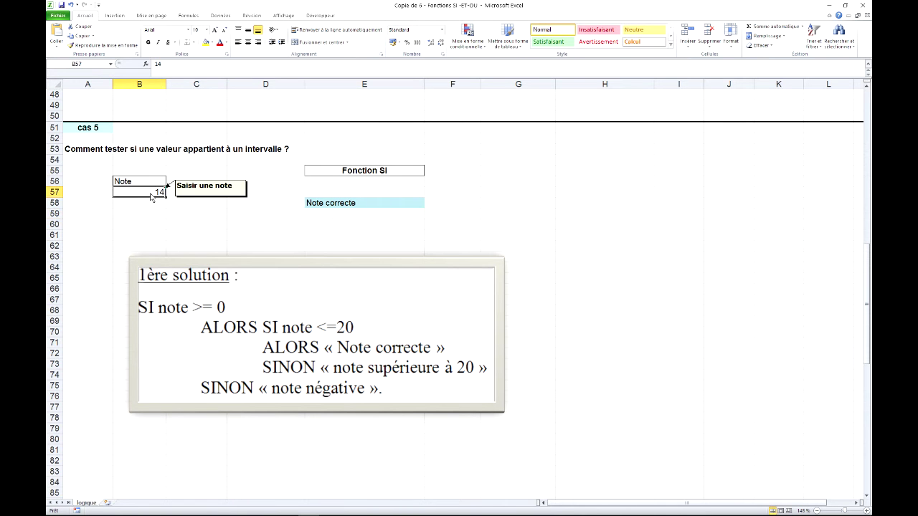
{"action": "type", "text": "-1"}
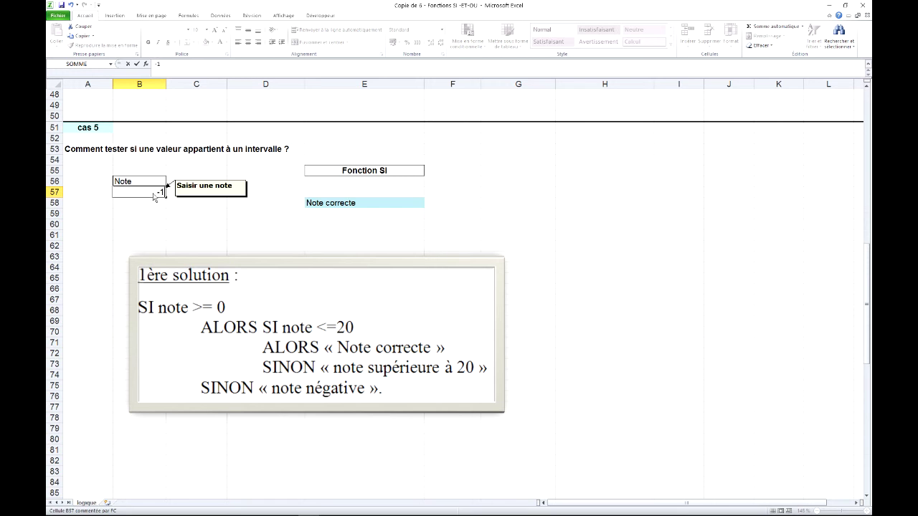
{"action": "key", "text": "Return"}
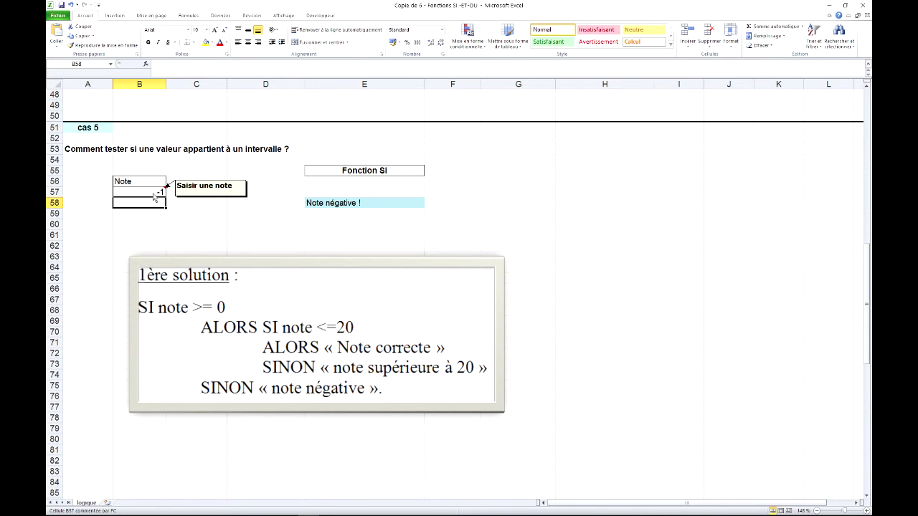
{"action": "left_click", "coordinate": [153, 197]}
{"action": "type", "text": "25"}
{"action": "key", "text": "Return"}
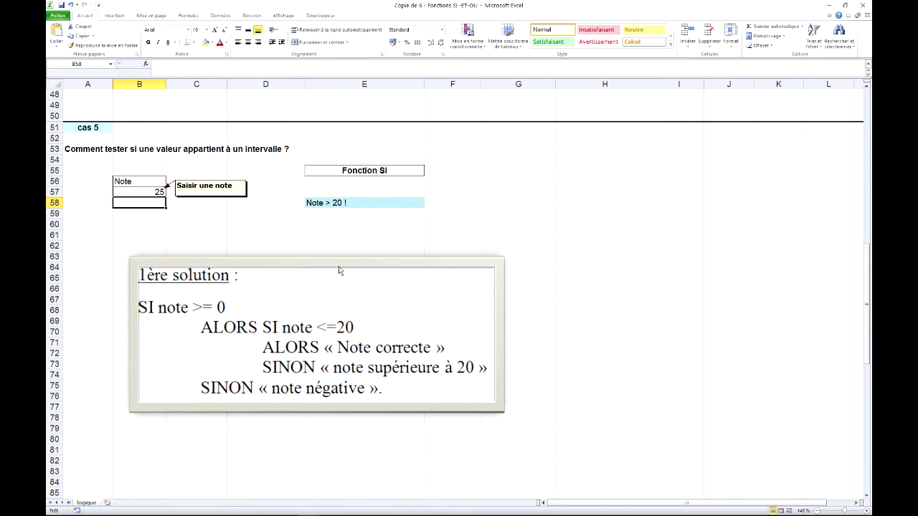
- Move the 1ère solution picture right and the 2ème solution picture up below the test cells
{"action": "left_click", "coordinate": [212, 269]}
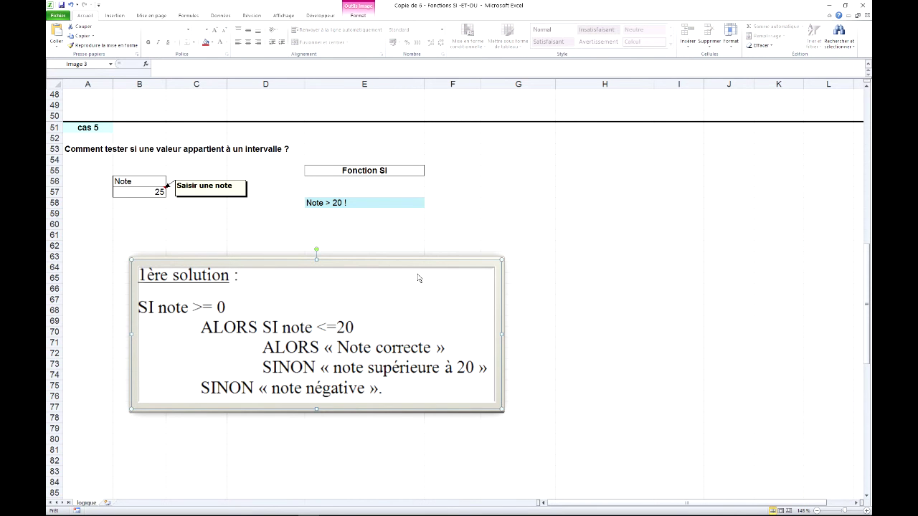
{"action": "left_click_drag", "start_coordinate": [269, 271], "coordinate": [691, 260]}
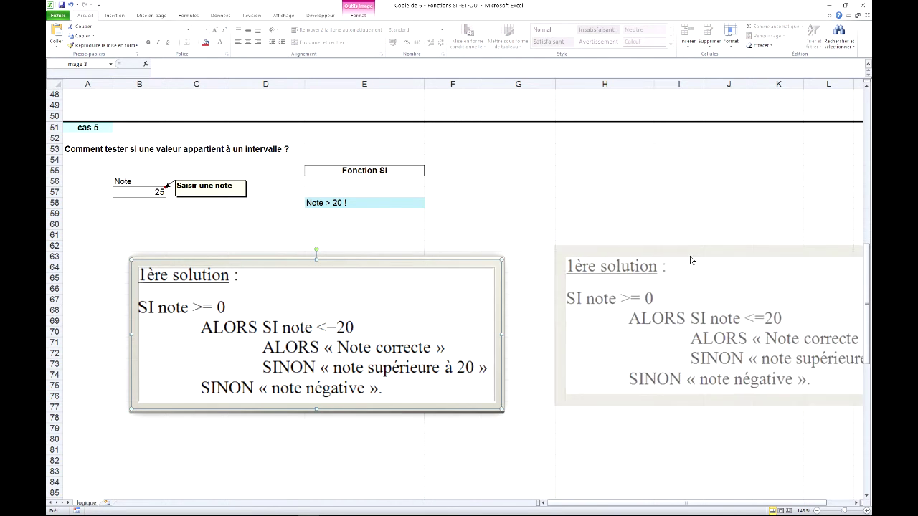
{"action": "scroll", "coordinate": [436, 451], "scroll_direction": "down", "scroll_amount": 2}
{"action": "scroll", "coordinate": [437, 451], "scroll_direction": "down", "scroll_amount": 3}
{"action": "mouse_move", "coordinate": [378, 408]}
{"action": "left_mouse_down"}
{"action": "mouse_move", "coordinate": [383, 321]}
{"action": "mouse_move", "coordinate": [389, 339]}
{"action": "left_mouse_up"}
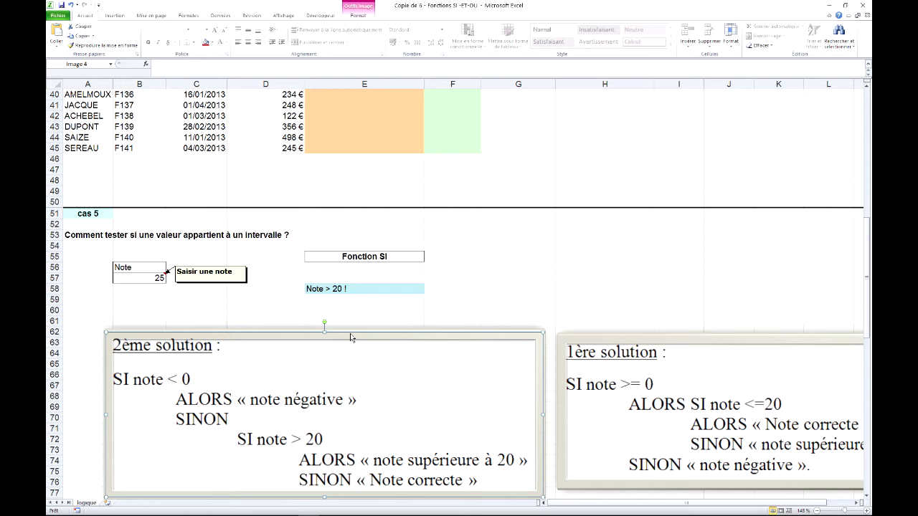
{"action": "left_click", "coordinate": [359, 304]}
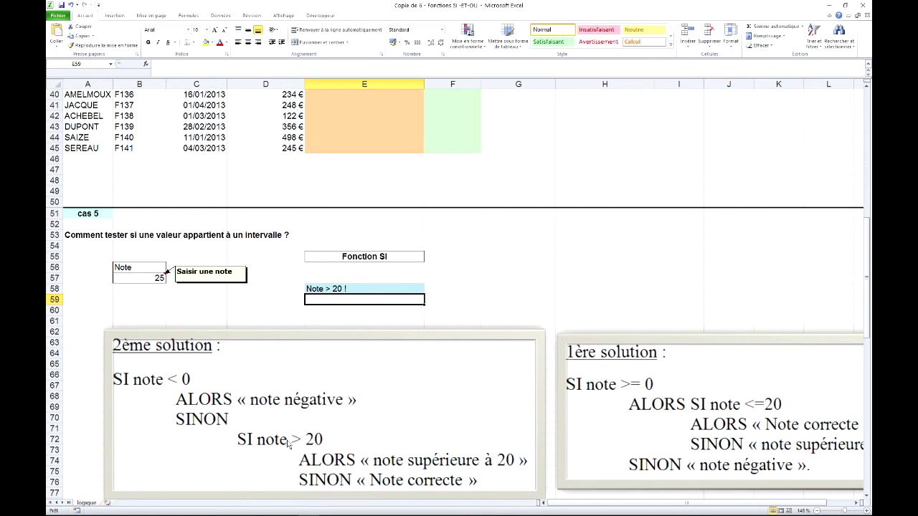
- Review the 2ème solution pseudocode picture, then select cell E59
{"action": "left_click", "coordinate": [380, 344]}
{"action": "scroll", "coordinate": [595, 302], "scroll_direction": "down", "scroll_amount": 1}
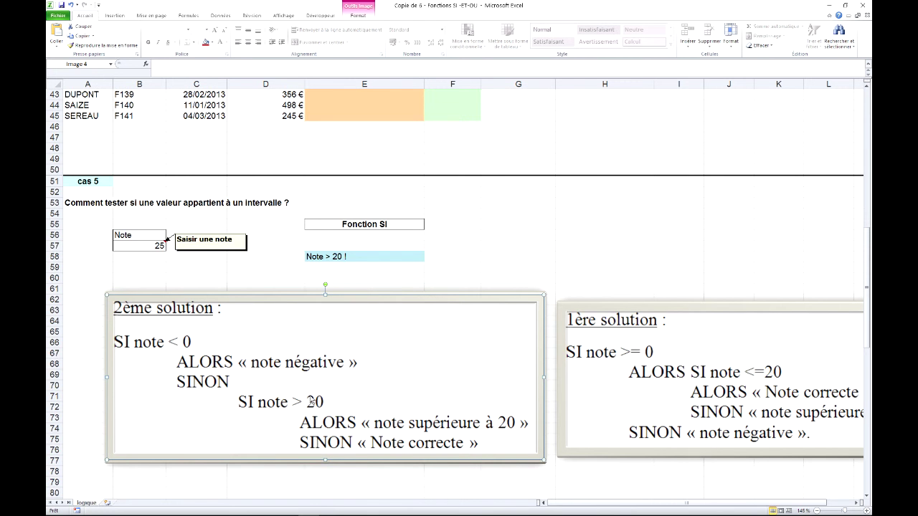
{"action": "scroll", "coordinate": [421, 374], "scroll_direction": "down", "scroll_amount": 2}
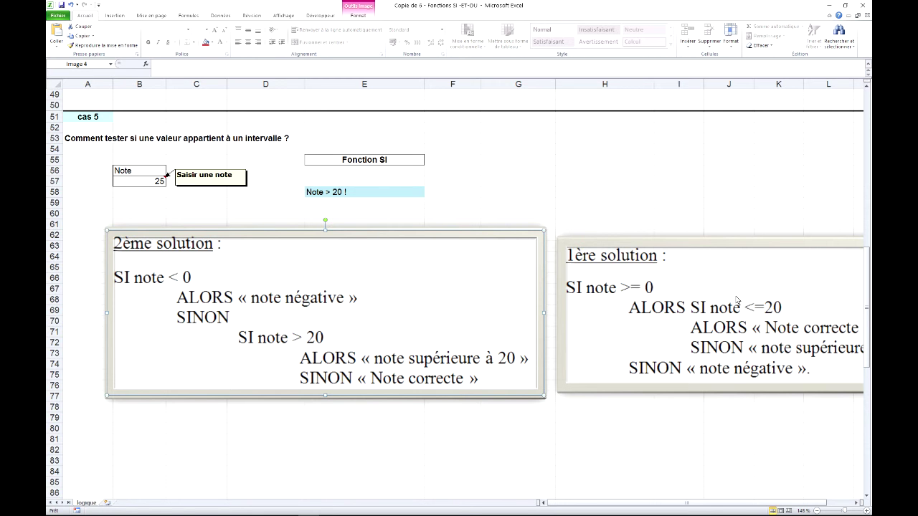
{"action": "left_click", "coordinate": [352, 204]}
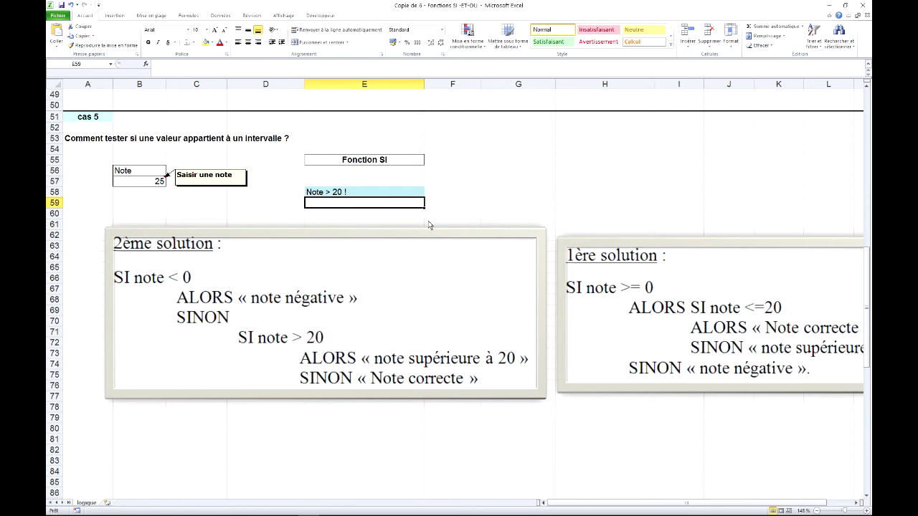
- Write =si(note<0;"Note < 0 !!" in E59, inserting the missing 0 in the message
{"action": "type", "text": "=si("}
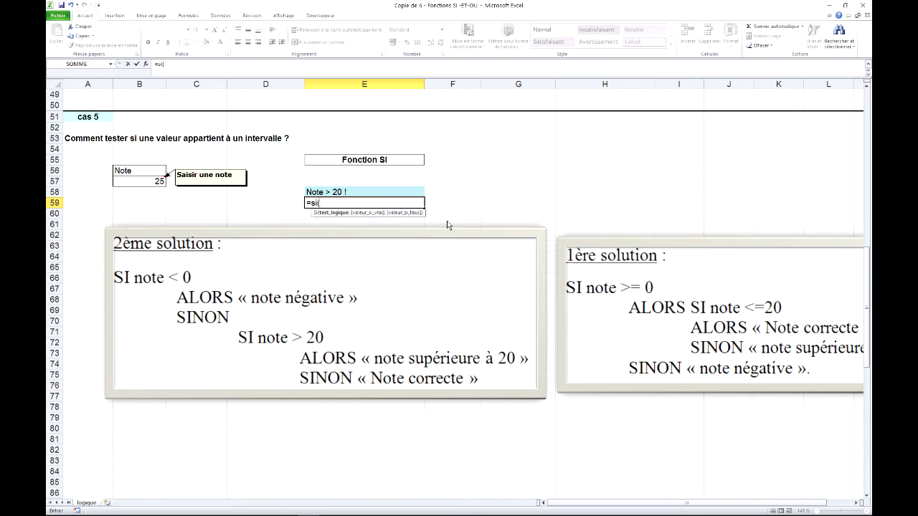
{"action": "left_click", "coordinate": [156, 183]}
{"action": "type", "text": "<0"}
{"action": "type", "text": ";"}
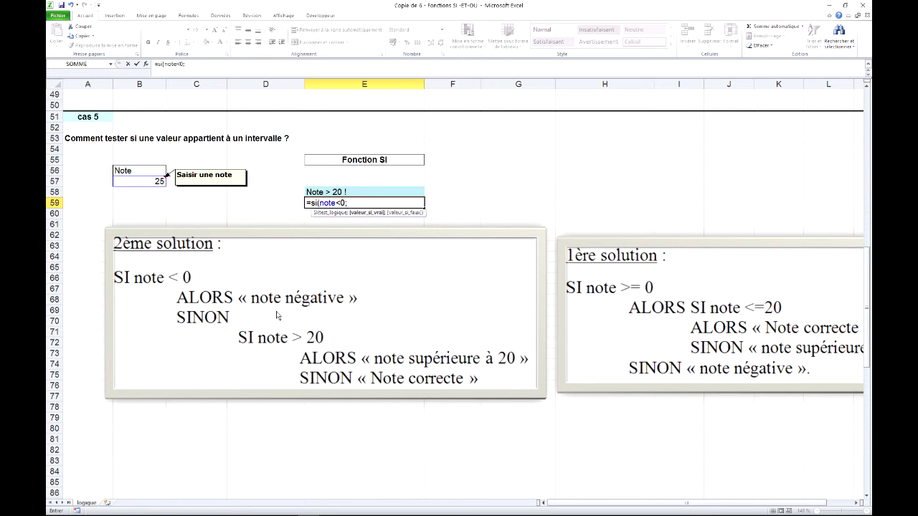
{"action": "type", "text": "\"Note "}
{"action": "type", "text": "< !!"}
{"action": "key", "text": "Left"}
{"action": "key", "text": "Right"}
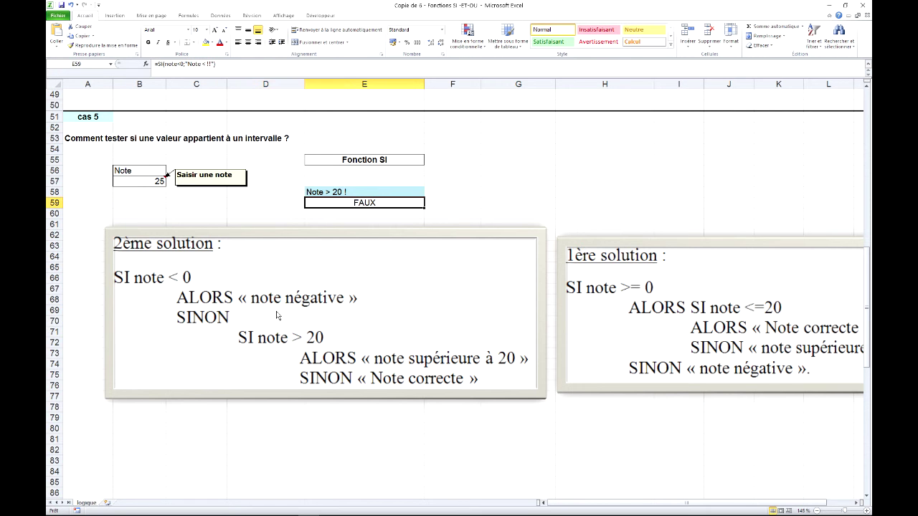
{"action": "key", "text": "F2"}
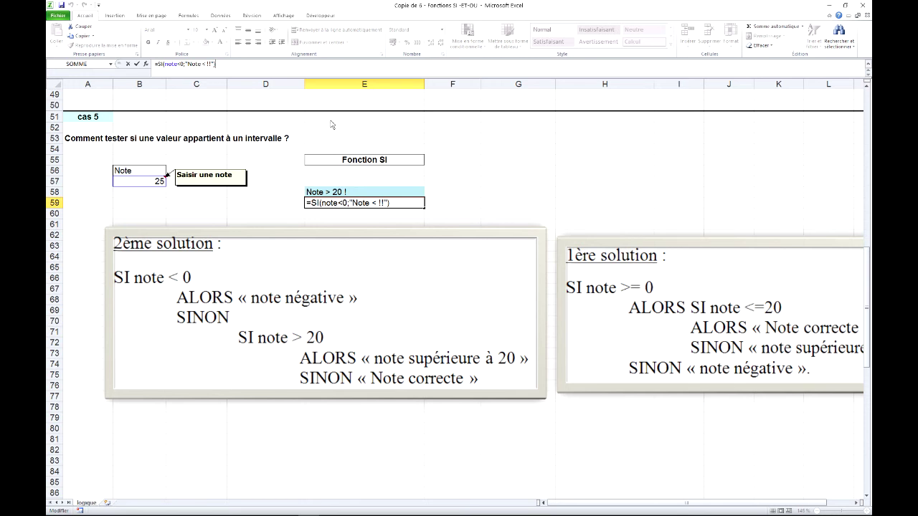
{"action": "left_click", "coordinate": [378, 204]}
{"action": "type", "text": "0"}
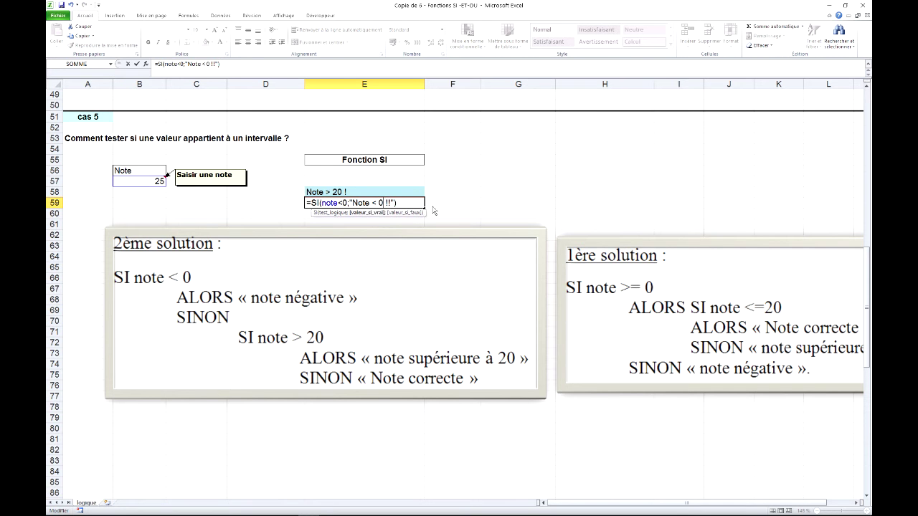
{"action": "left_click", "coordinate": [399, 205]}
- Extend E59 with ;si(note>20;"Note > 20!!";"Note correcte")) and commit it
{"action": "key", "text": "BackSpace"}
{"action": "type", "text": ";"}
{"action": "type", "text": "si(note>"}
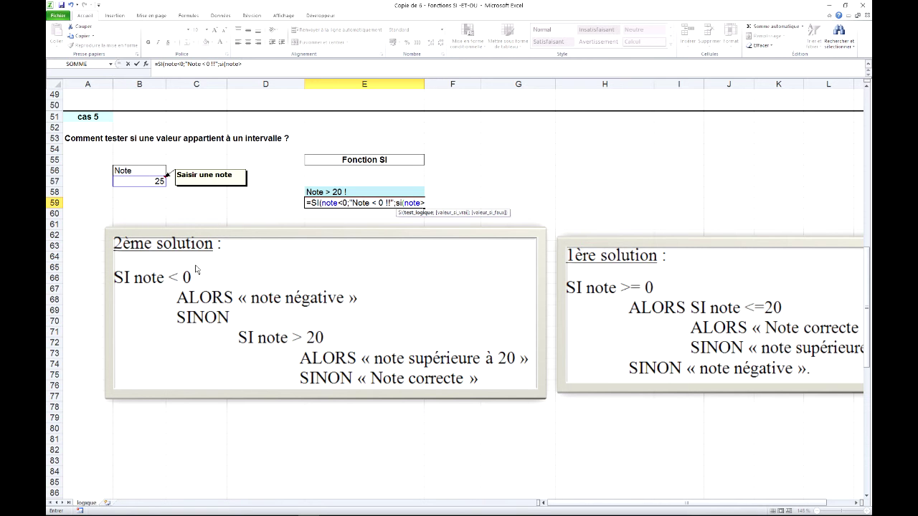
{"action": "type", "text": "20"}
{"action": "type", "text": ";"}
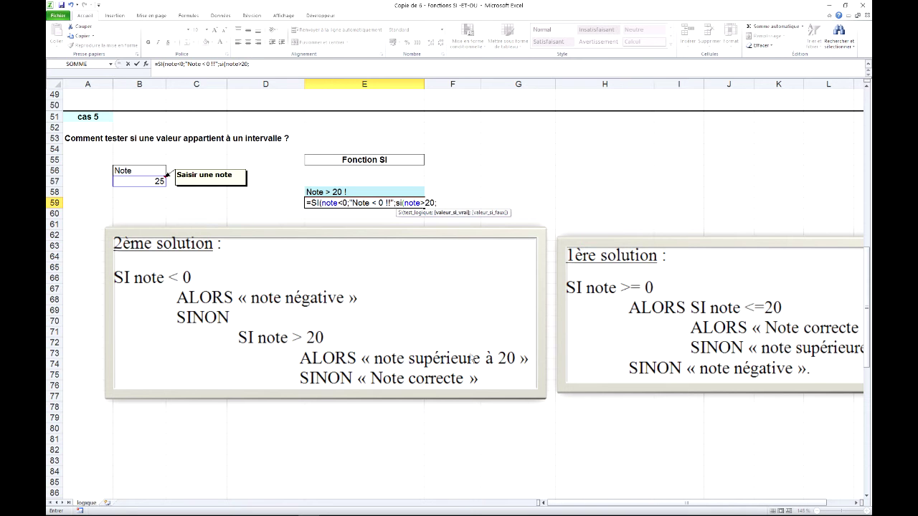
{"action": "type", "text": "\""}
{"action": "type", "text": "N"}
{"action": "type", "text": " 20!!"}
{"action": "type", "text": ";"}
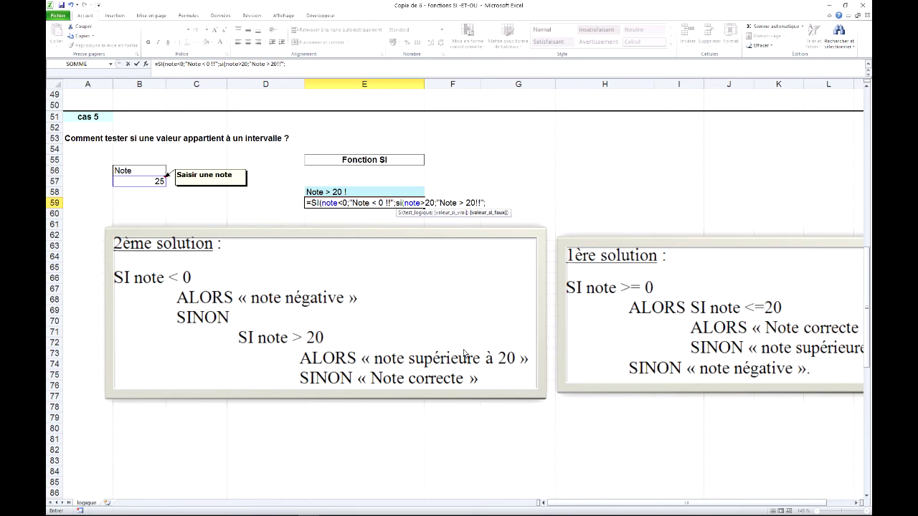
{"action": "type", "text": "ote co"}
{"action": "type", "text": "rrecte"}
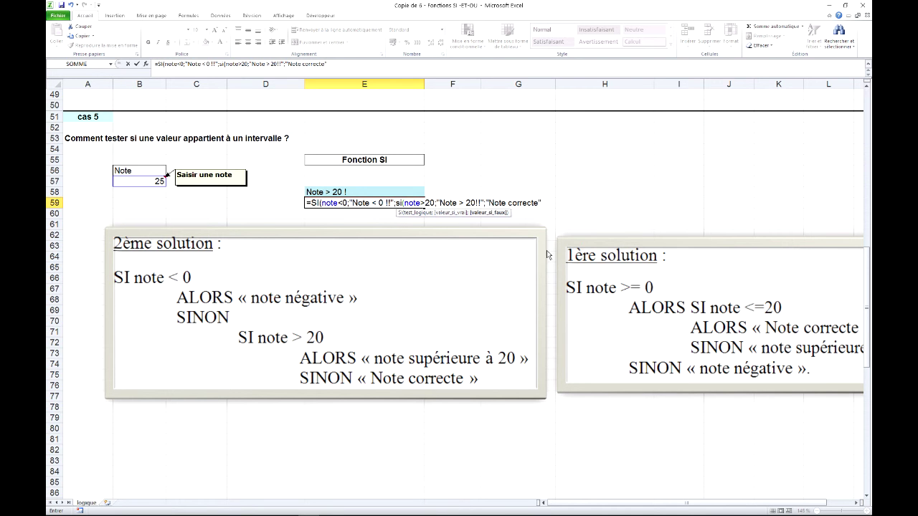
{"action": "type", "text": ")"}
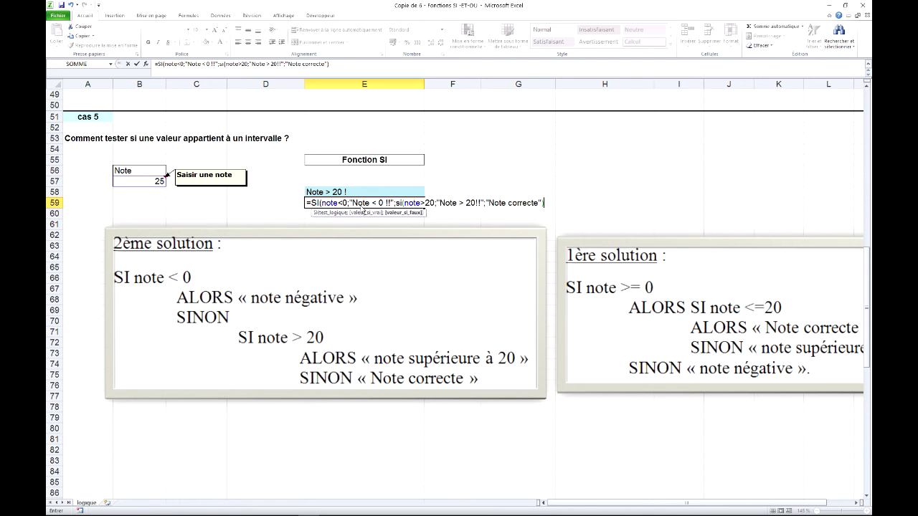
{"action": "type", "text": ")"}
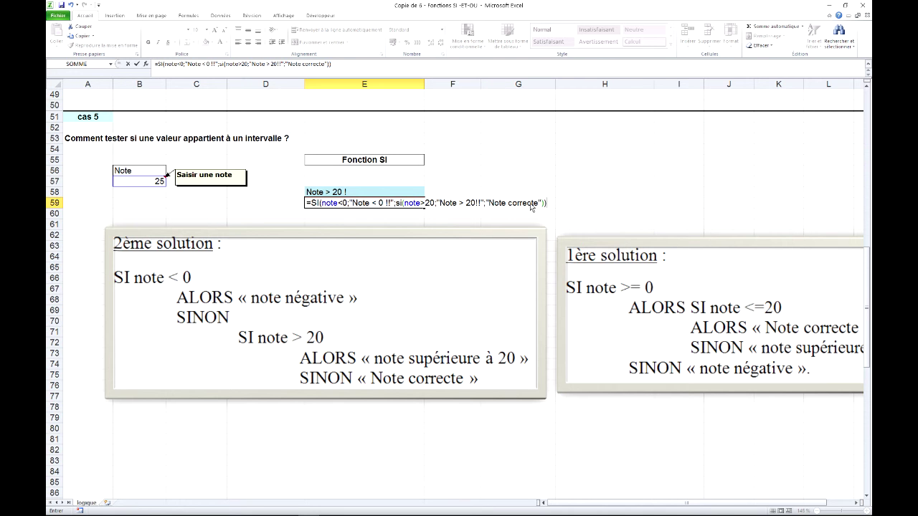
{"action": "key", "text": "Return"}
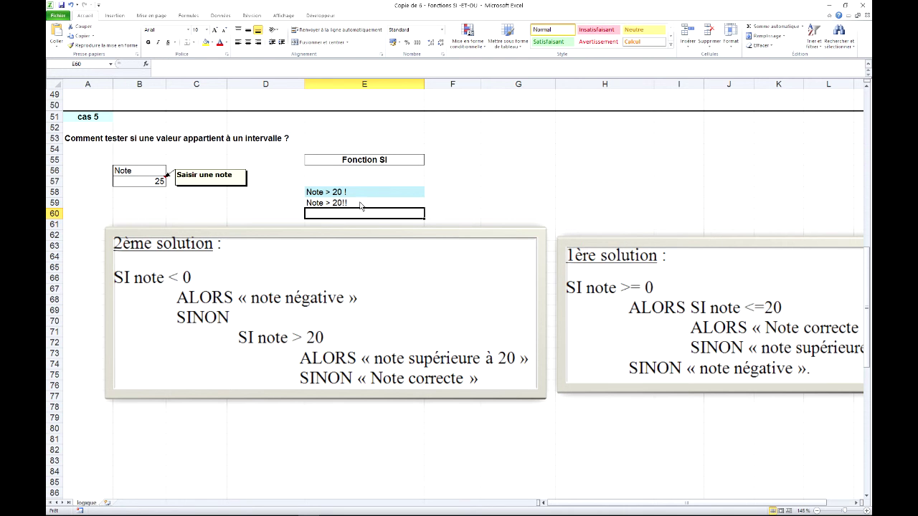
- Enter test notes -1 then 13 in B57 and select E59 to compare both formulas
{"action": "left_click", "coordinate": [156, 184]}
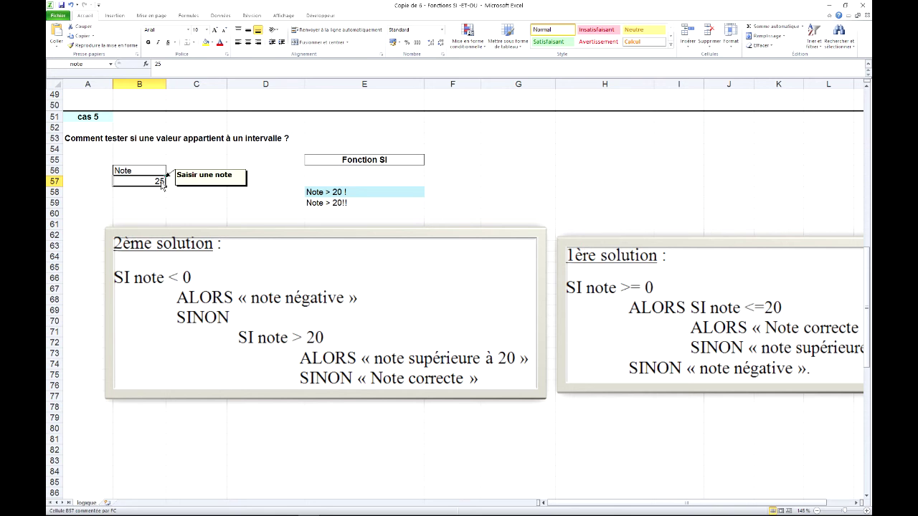
{"action": "type", "text": "-1"}
{"action": "key", "text": "Return"}
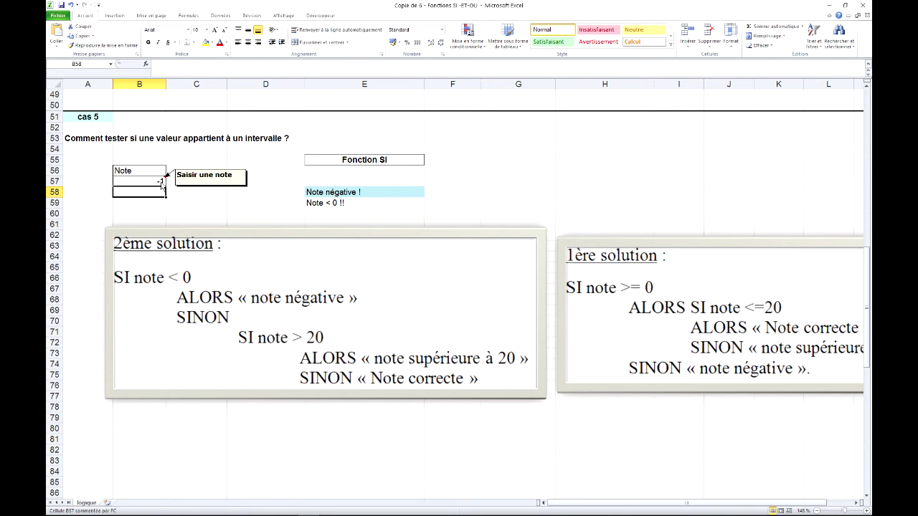
{"action": "left_click", "coordinate": [155, 183]}
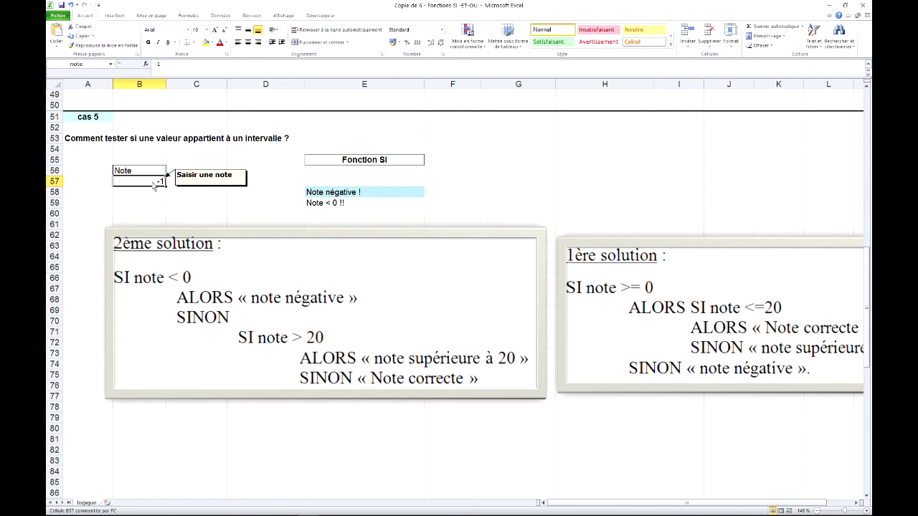
{"action": "type", "text": "1"}
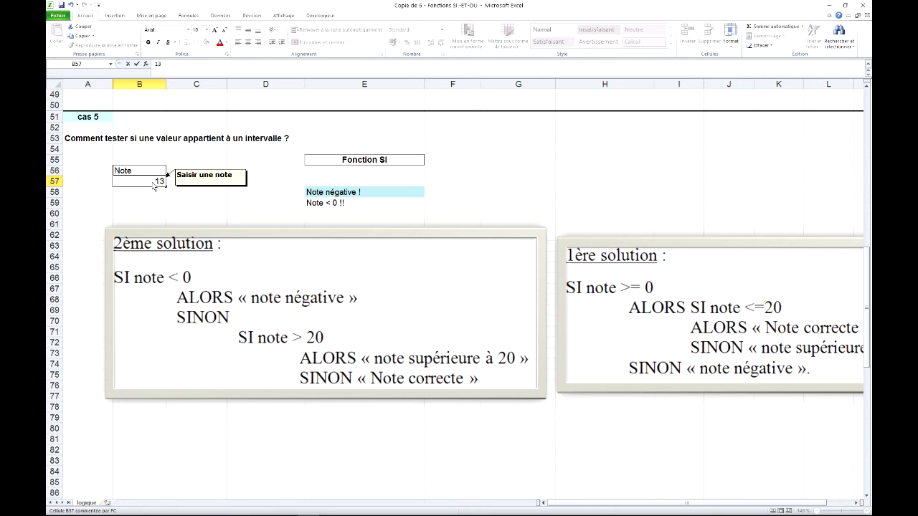
{"action": "key", "text": "Return"}
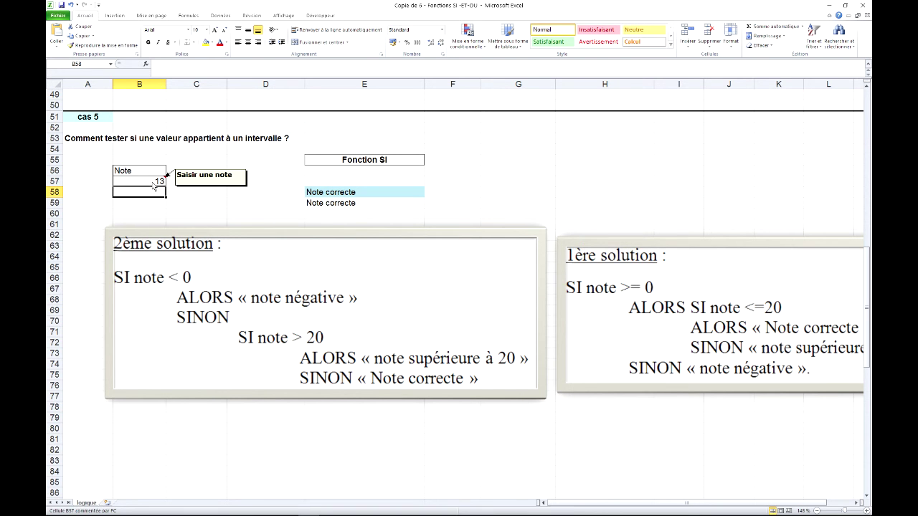
{"action": "left_click", "coordinate": [373, 206]}
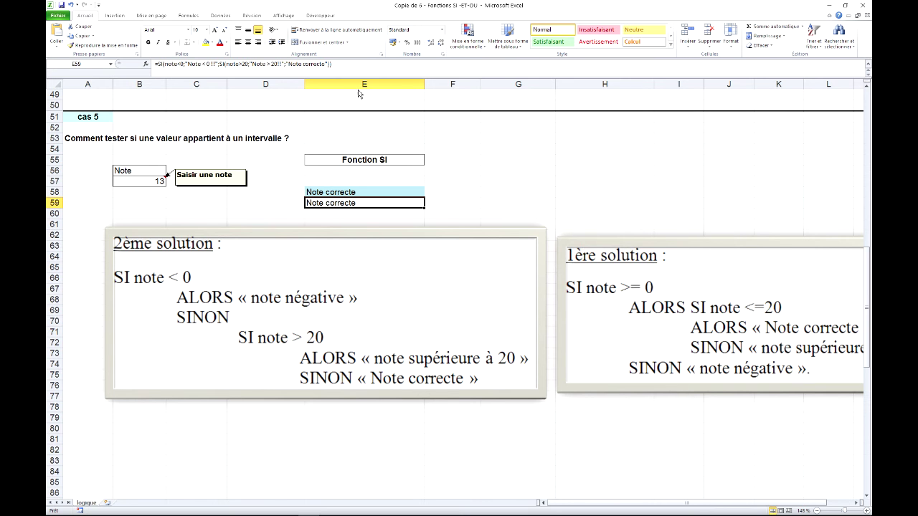
{"action": "double_click", "coordinate": [368, 204]}
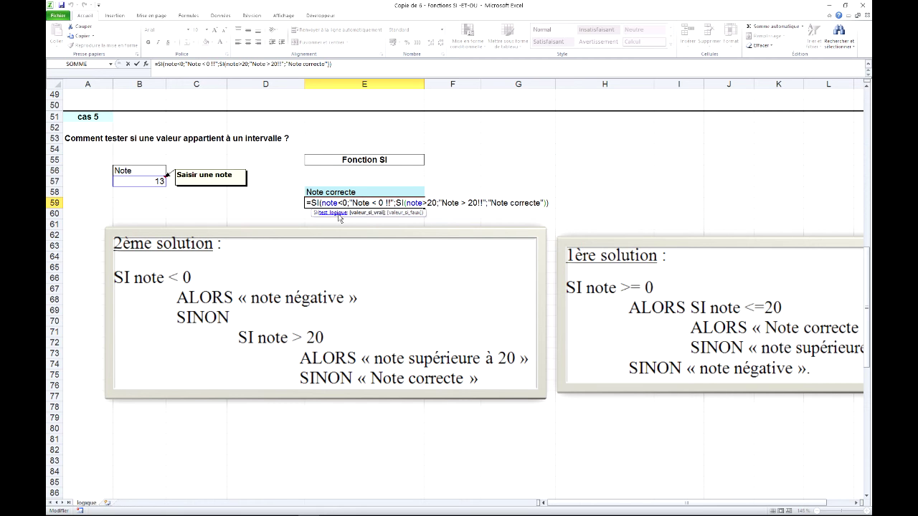
{"action": "left_click", "coordinate": [339, 214]}
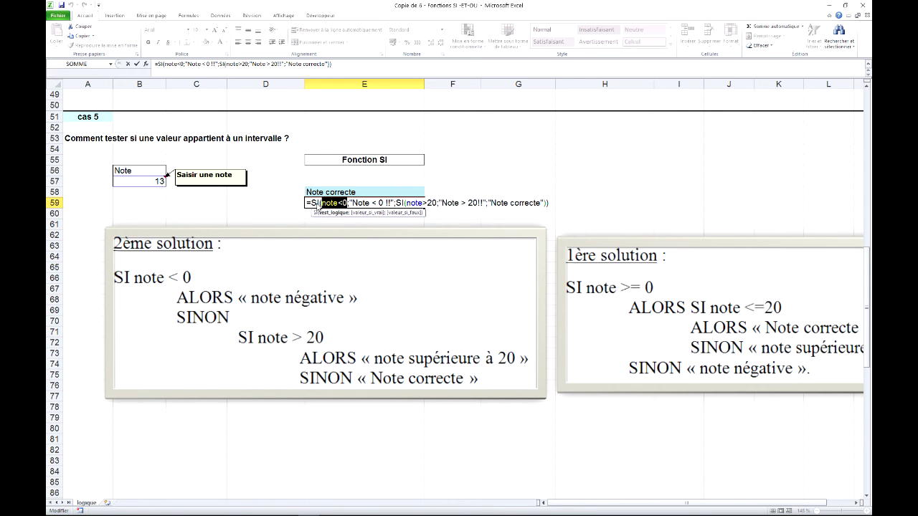
{"action": "left_click", "coordinate": [372, 213]}
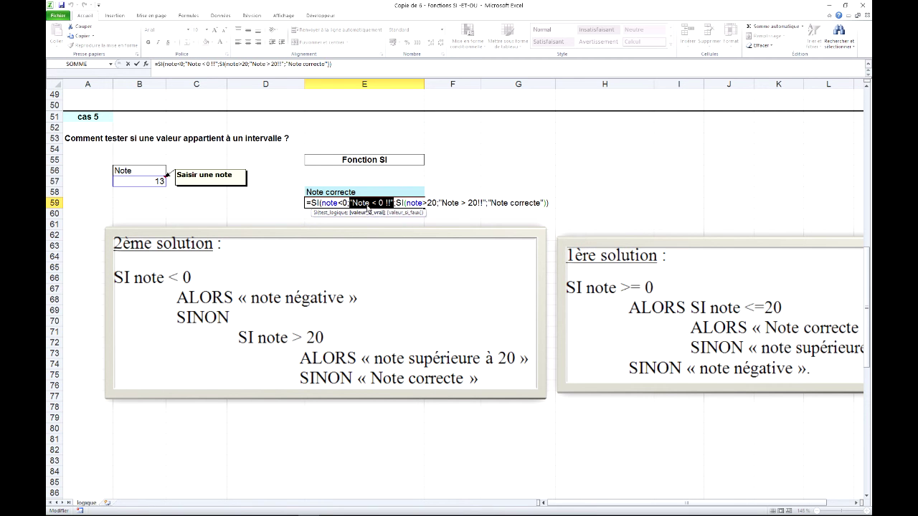
{"action": "left_click", "coordinate": [402, 214]}
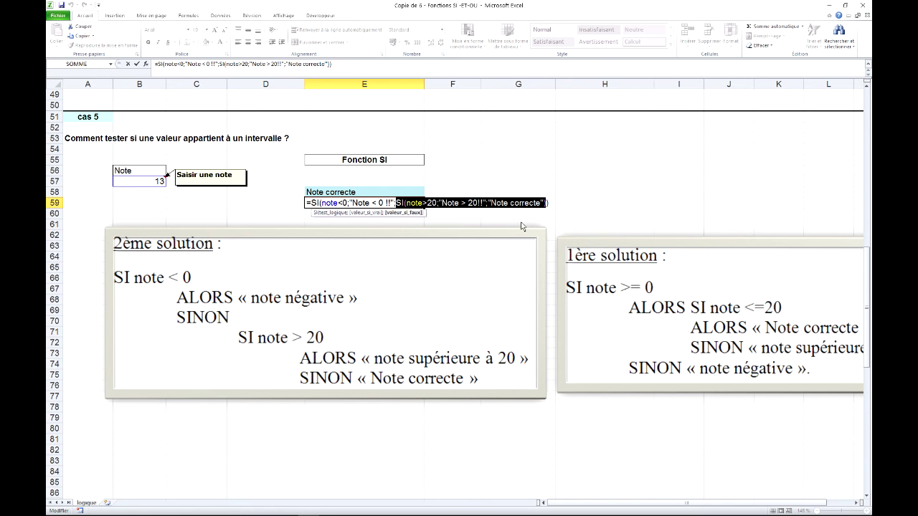
{"action": "key", "text": "ctrl+Return"}
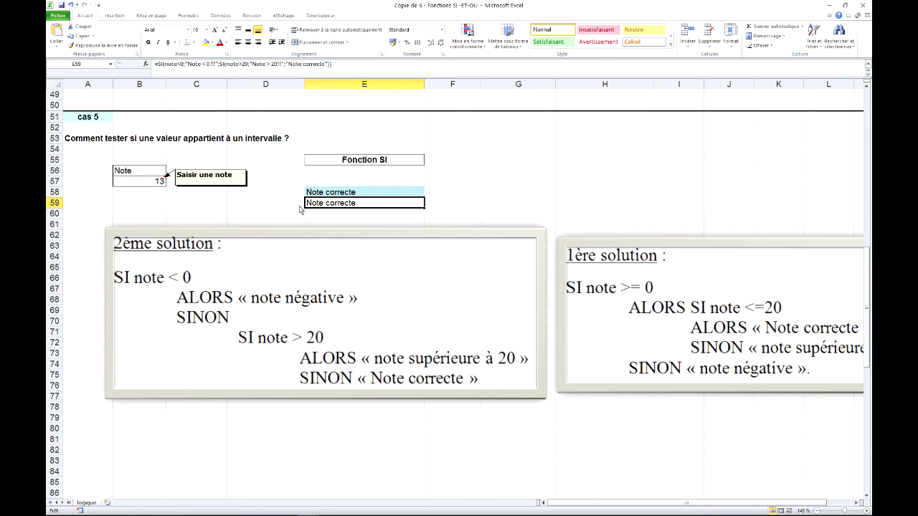
{"action": "scroll", "coordinate": [351, 321], "scroll_direction": "down", "scroll_amount": 3}
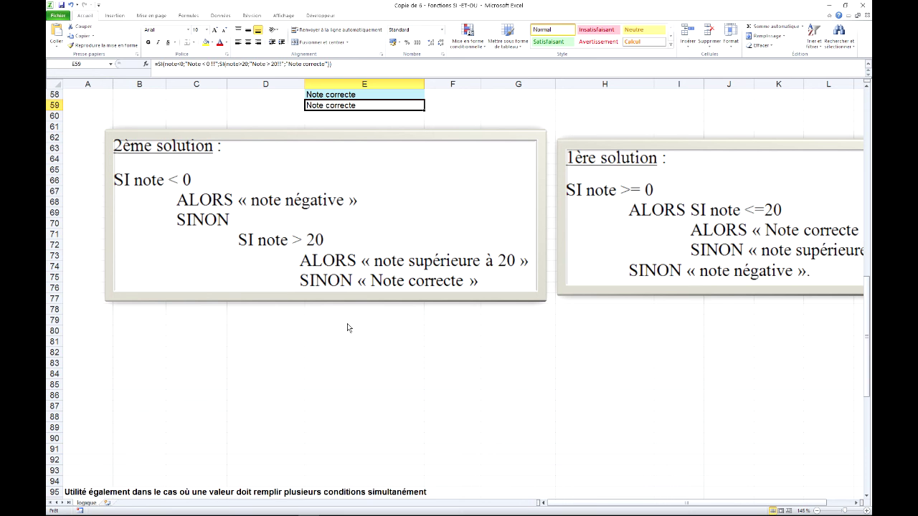
{"action": "left_click", "coordinate": [401, 323]}
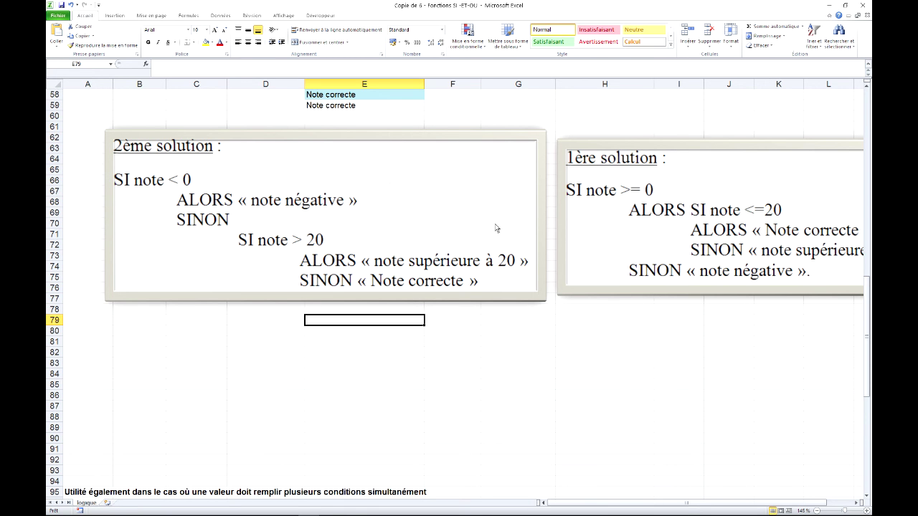
{"action": "scroll", "coordinate": [454, 331], "scroll_direction": "up", "scroll_amount": 2}
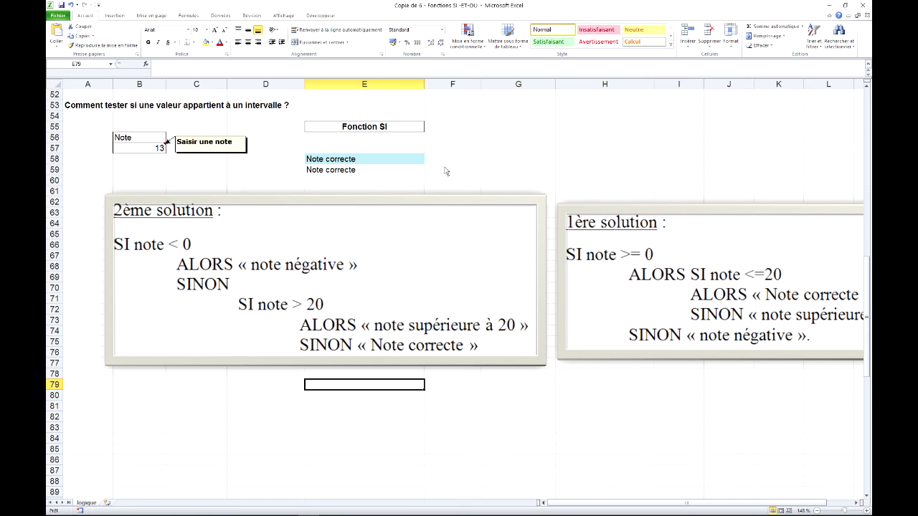